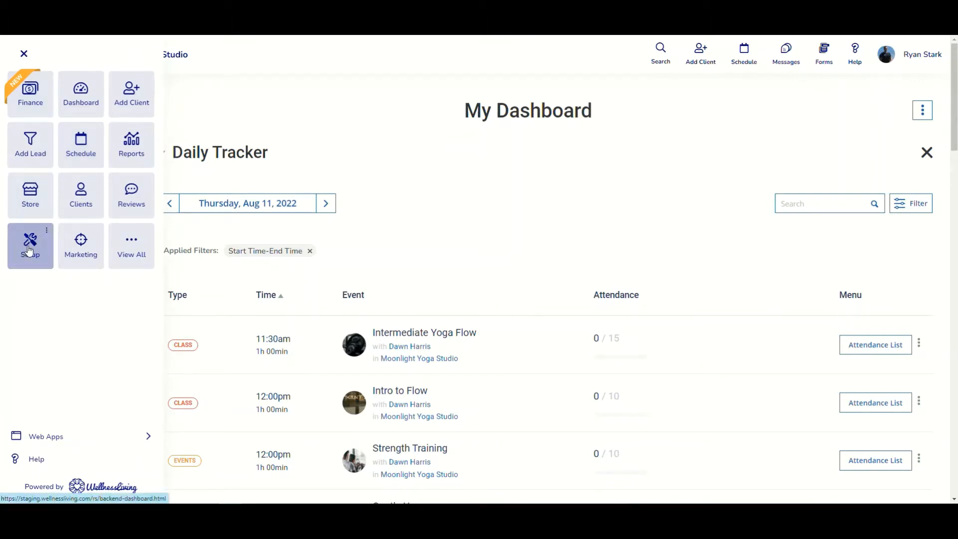
Open the store configuration's purchase options in the setup area.
click(28, 245)
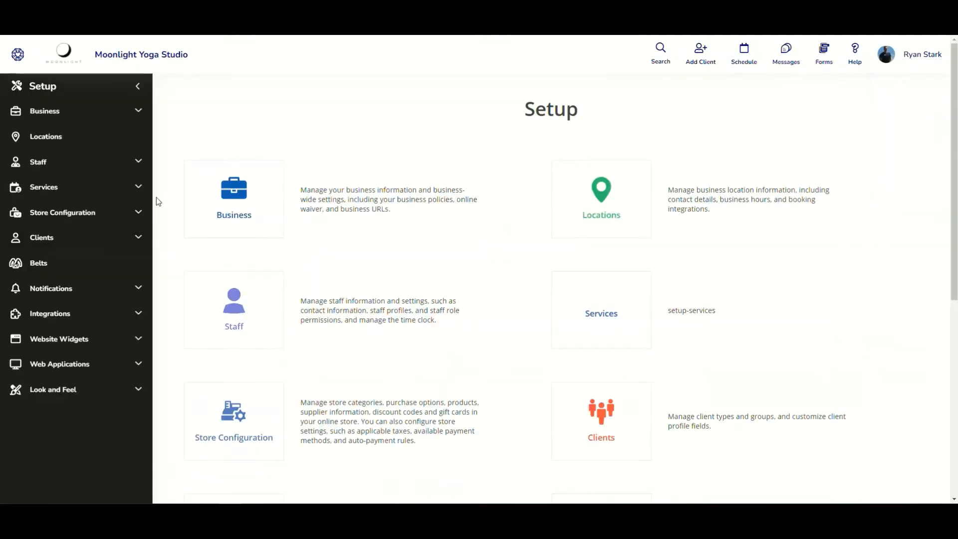
click(95, 214)
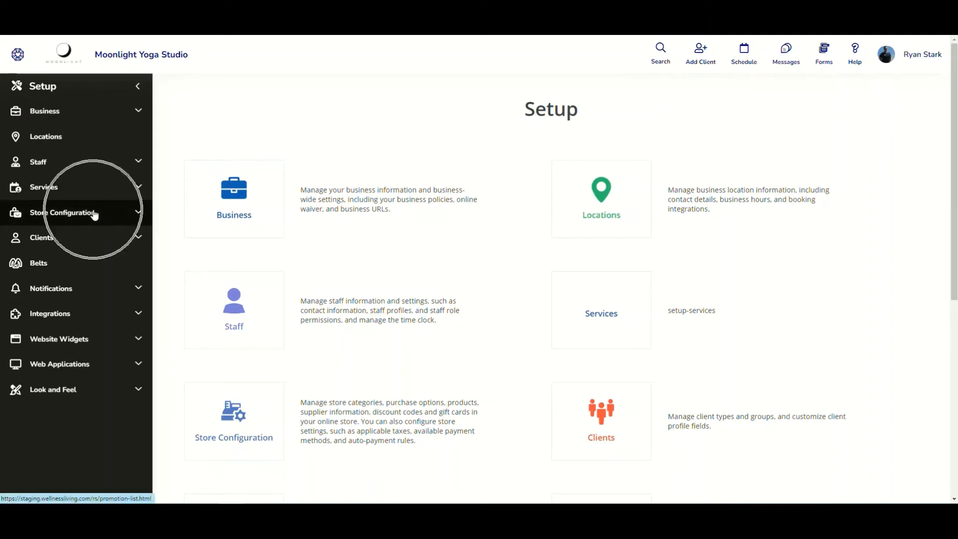
click(139, 214)
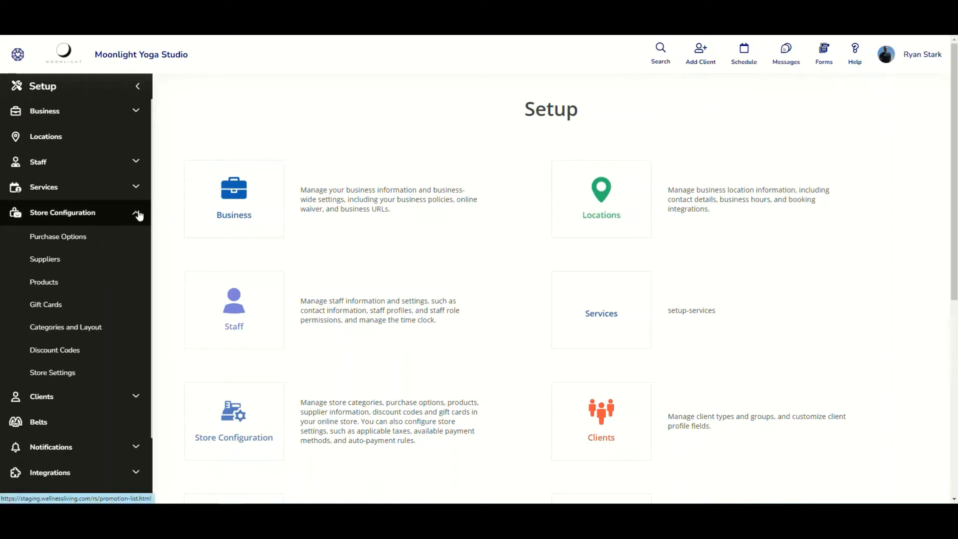
click(77, 239)
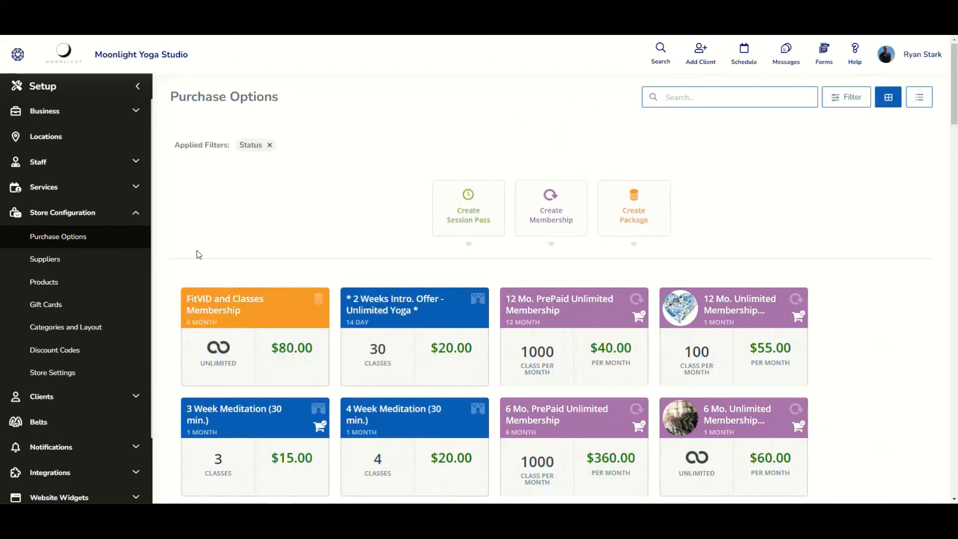
Create a new package purchase option named "FitVID and Classes Membership".
click(632, 220)
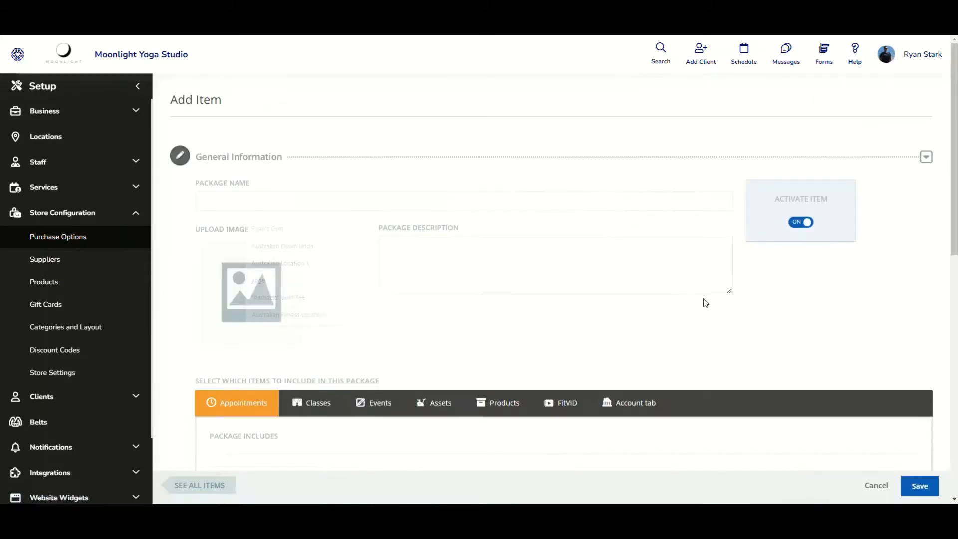
click(274, 194)
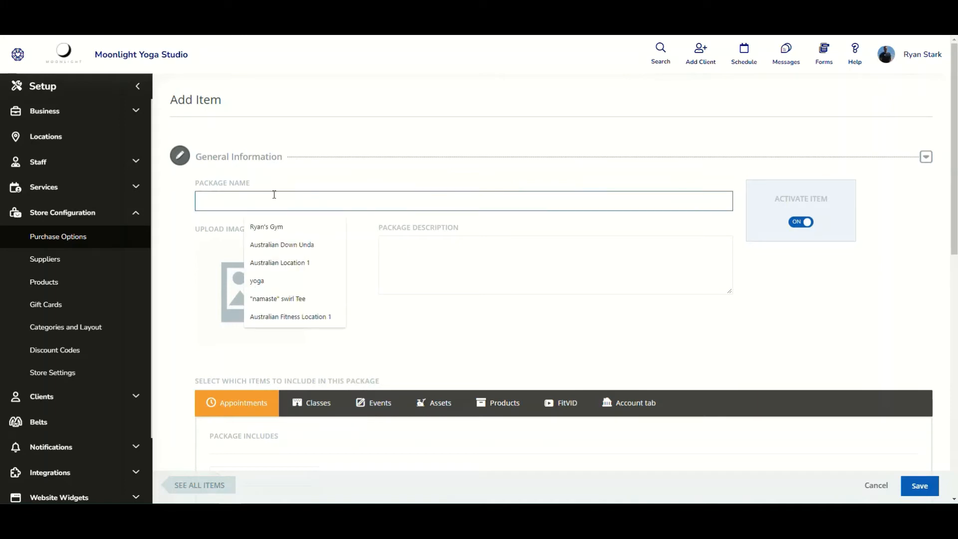
text(FitVID and Classes Membership)
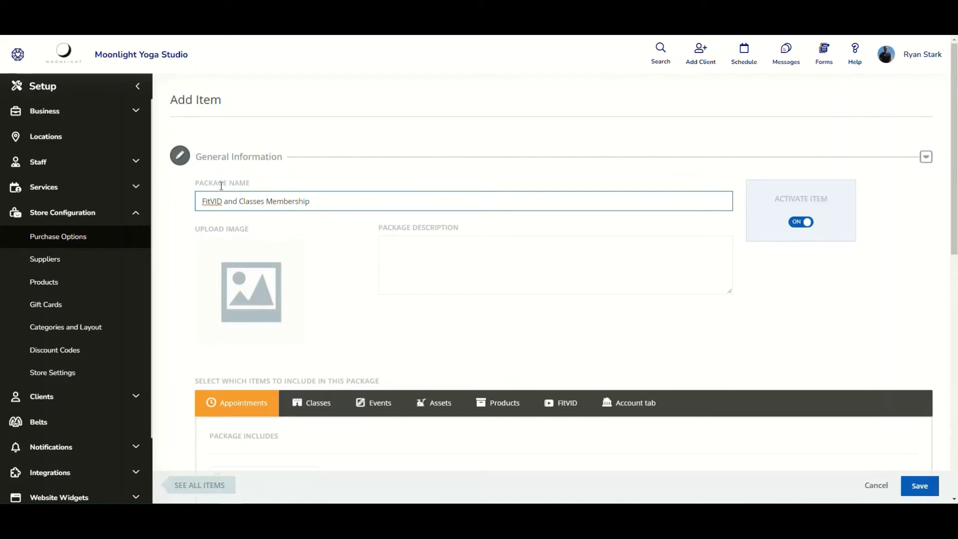
click(218, 200)
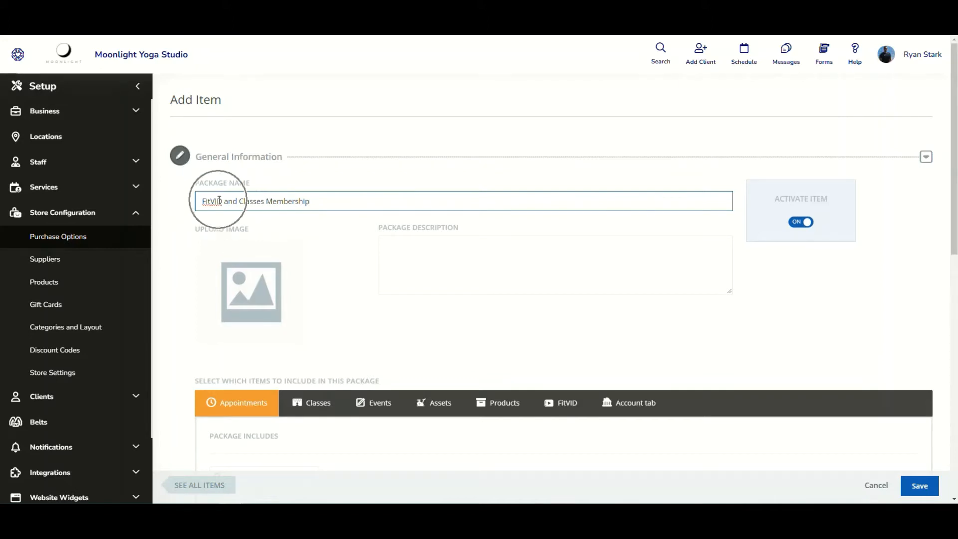
click(284, 203)
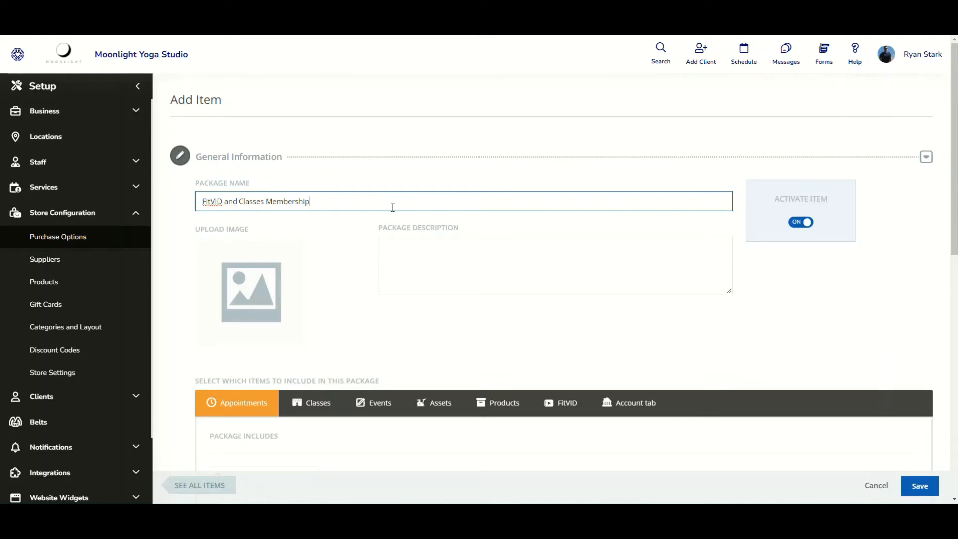
click(263, 236)
Add the 6 Month FitVID Membership to the package and accept the duration "Expires in 6 months after the first visit".
scroll(365, 247, down, 5)
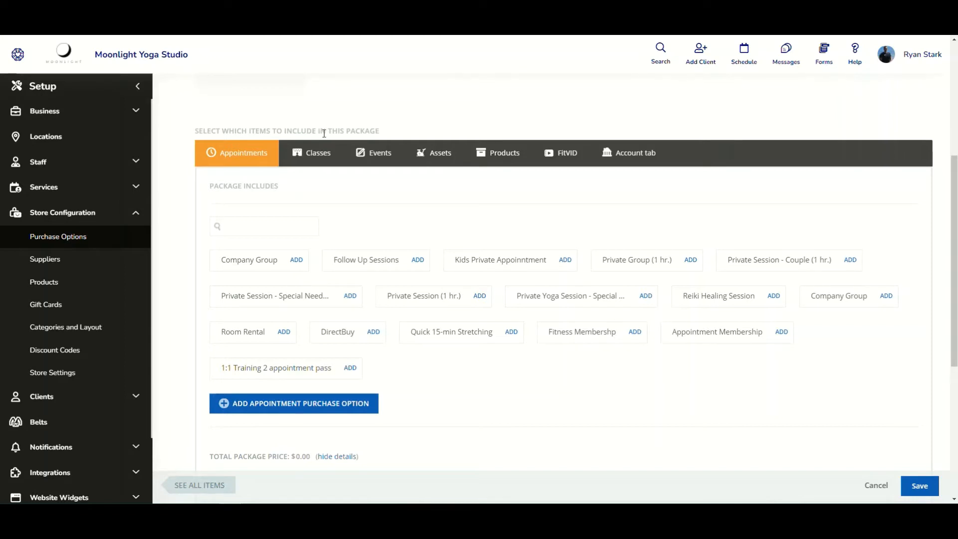
click(562, 157)
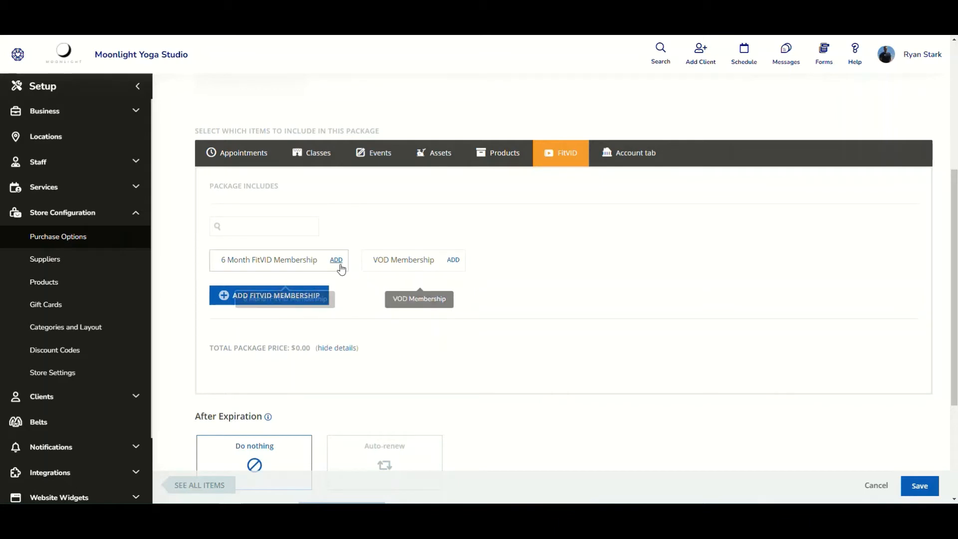
click(336, 260)
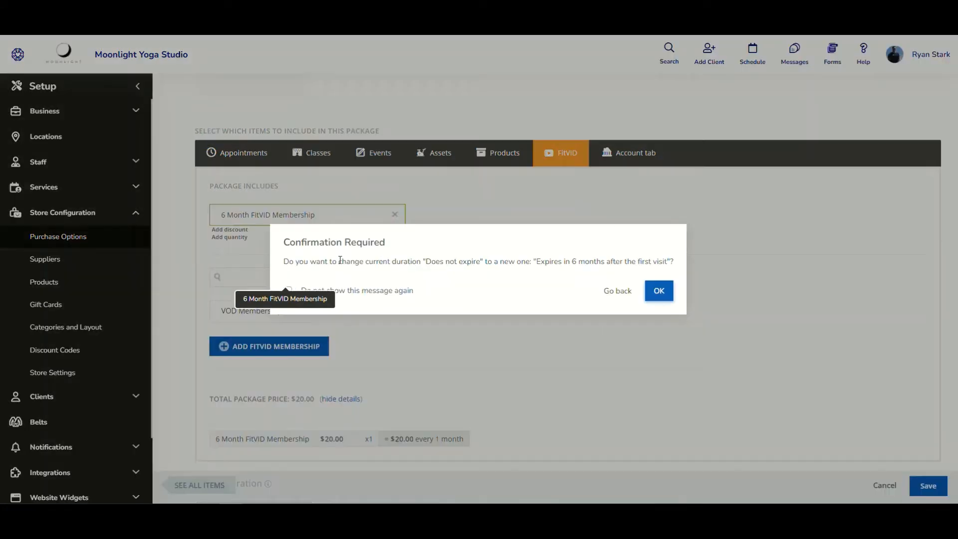
click(659, 292)
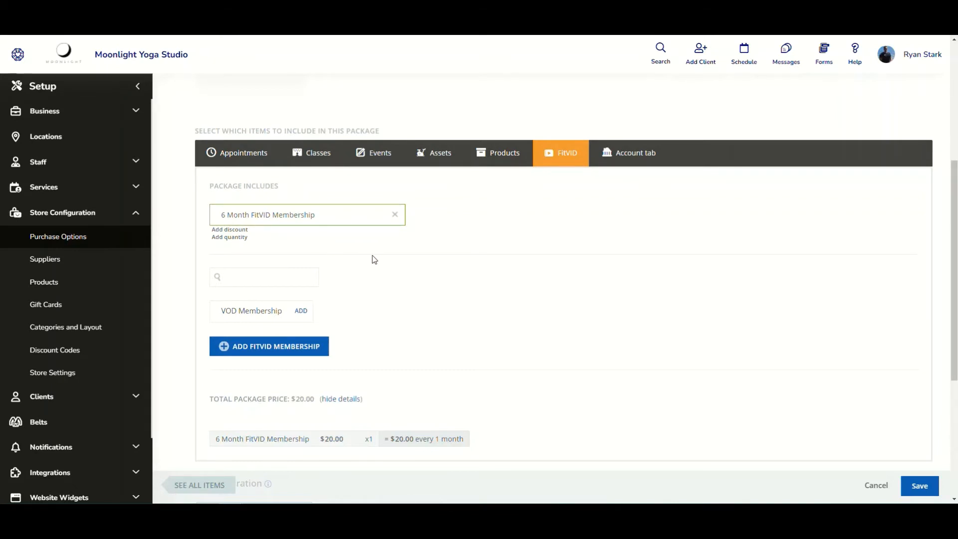
Add the class option 6 Mo. Unlimited Membership (Autopay) to the package and save it.
click(311, 160)
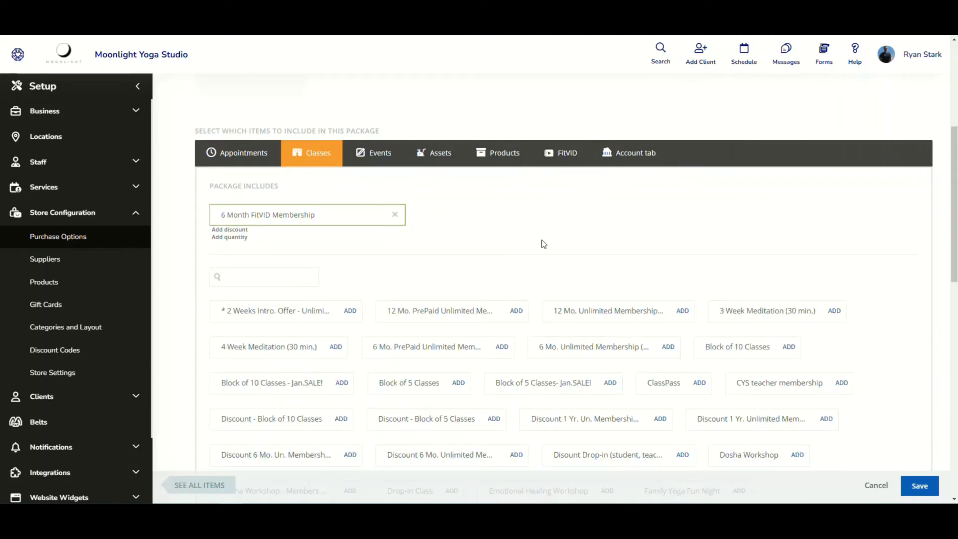
click(669, 346)
click(682, 298)
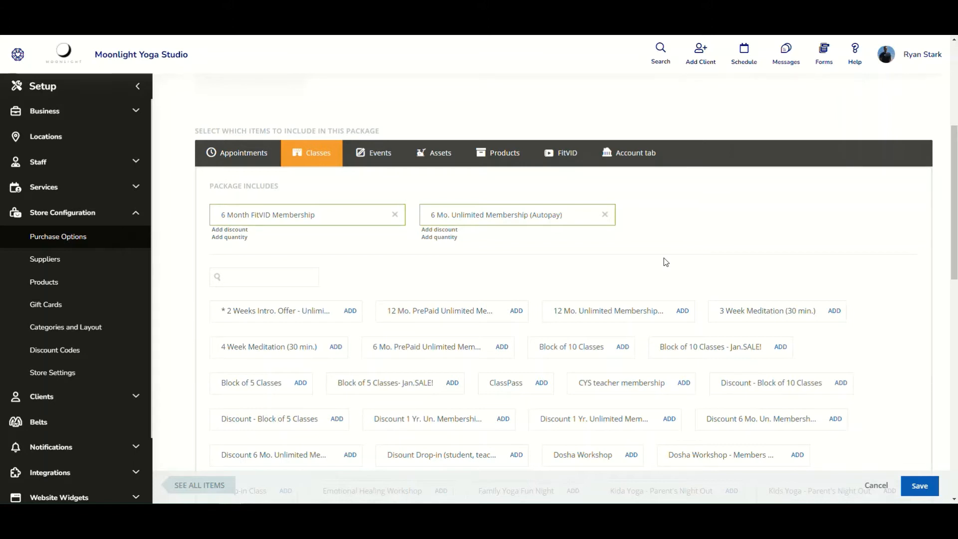
click(921, 488)
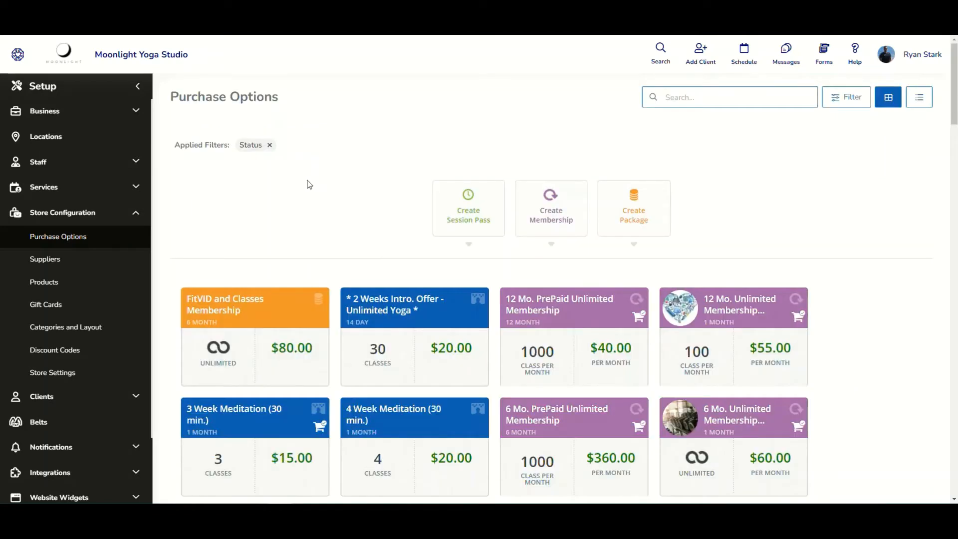
Open the FitVID and Classes Membership package to review its included items, and close it without changes.
click(242, 313)
click(260, 319)
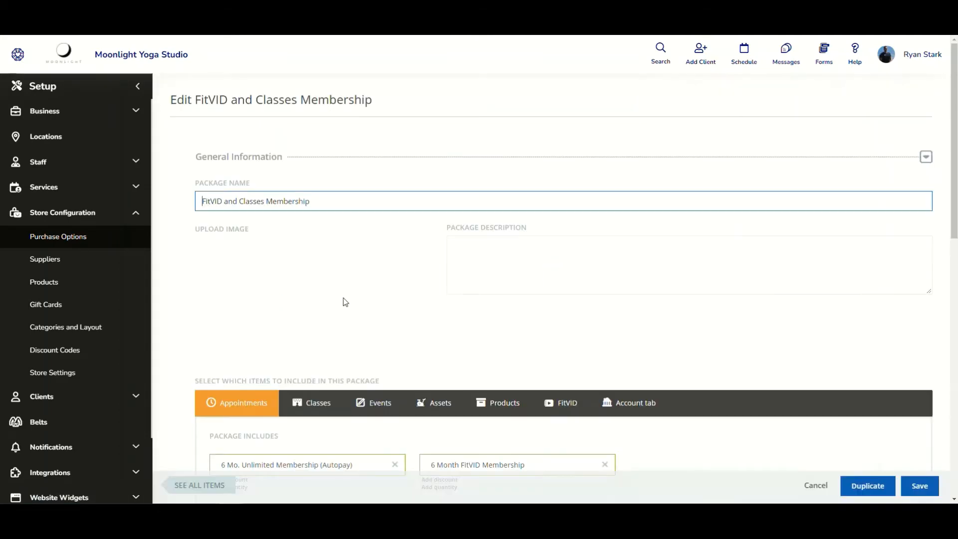
scroll(389, 311, down, 2)
scroll(389, 309, down, 3)
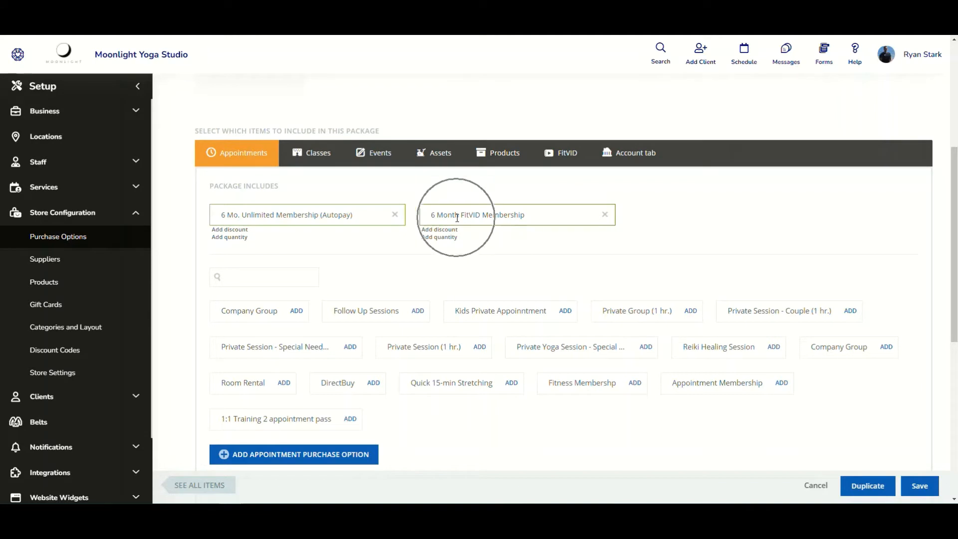
click(815, 486)
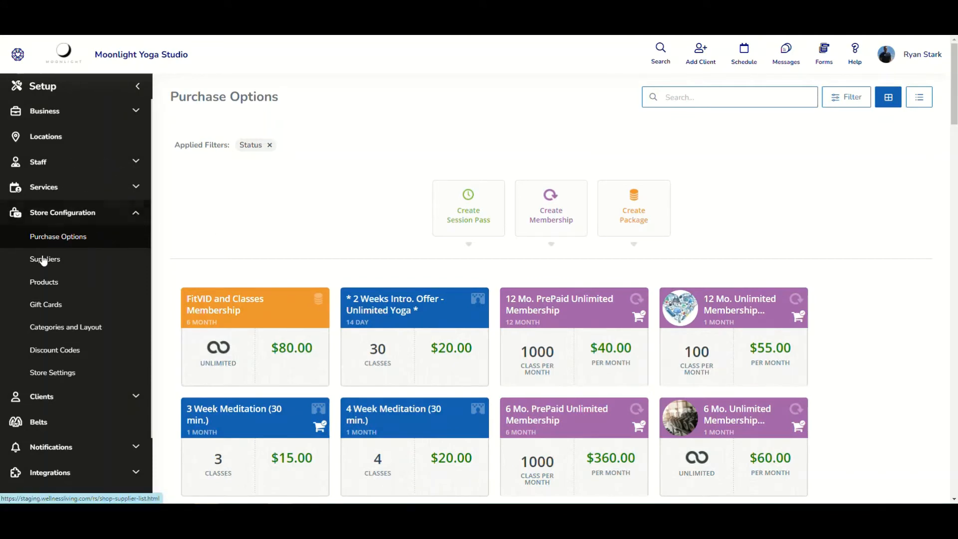
Create a gift card with set services and products titled "FitVID Gift Card" with the recipient message "You're going to love this!".
click(38, 306)
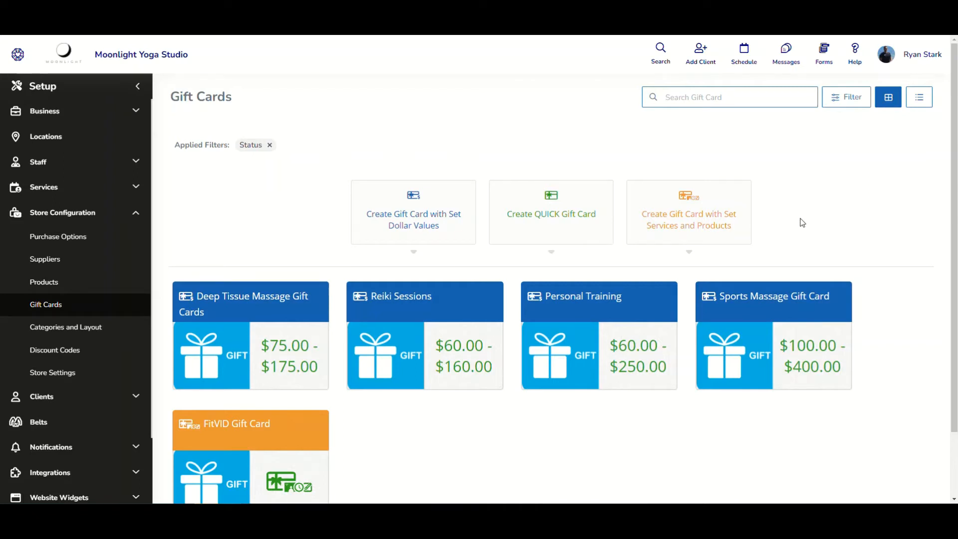
click(702, 221)
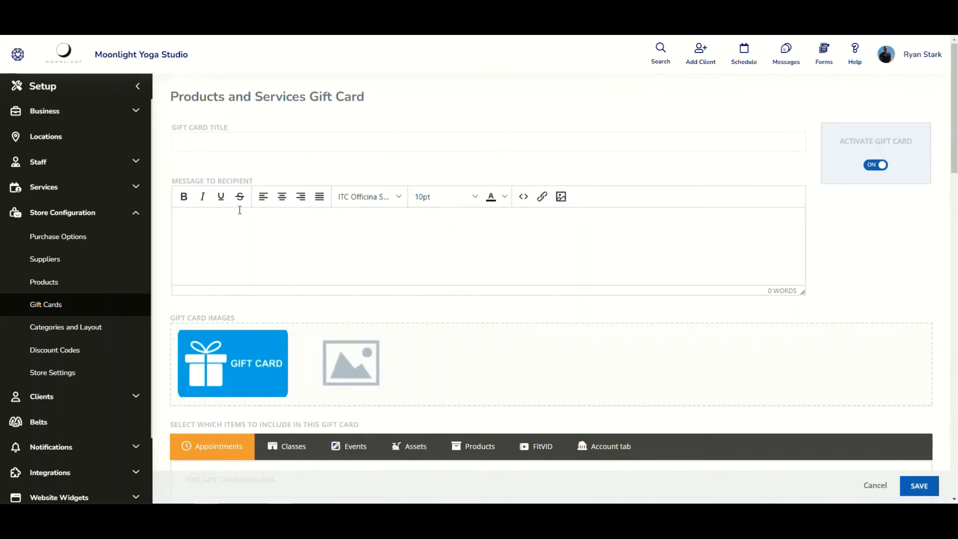
click(240, 145)
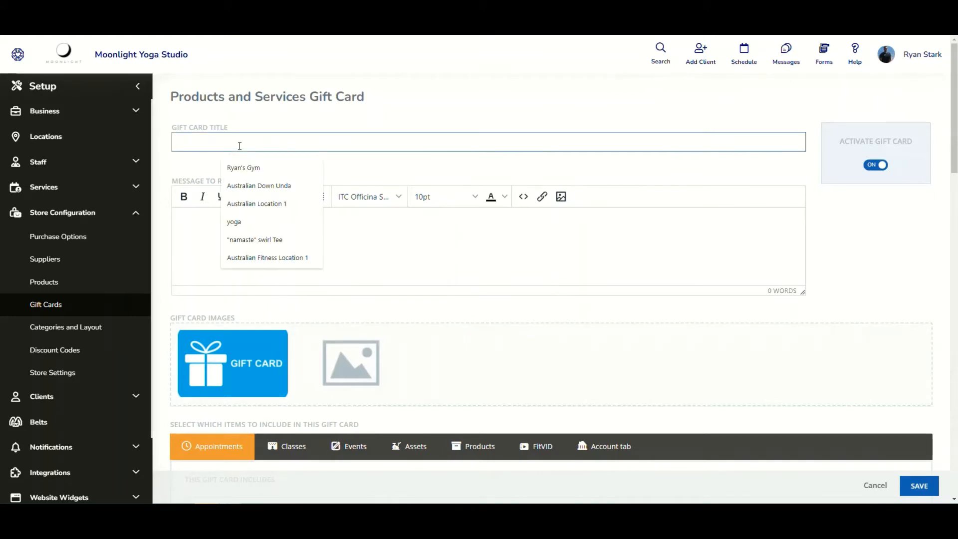
text(FitVID G)
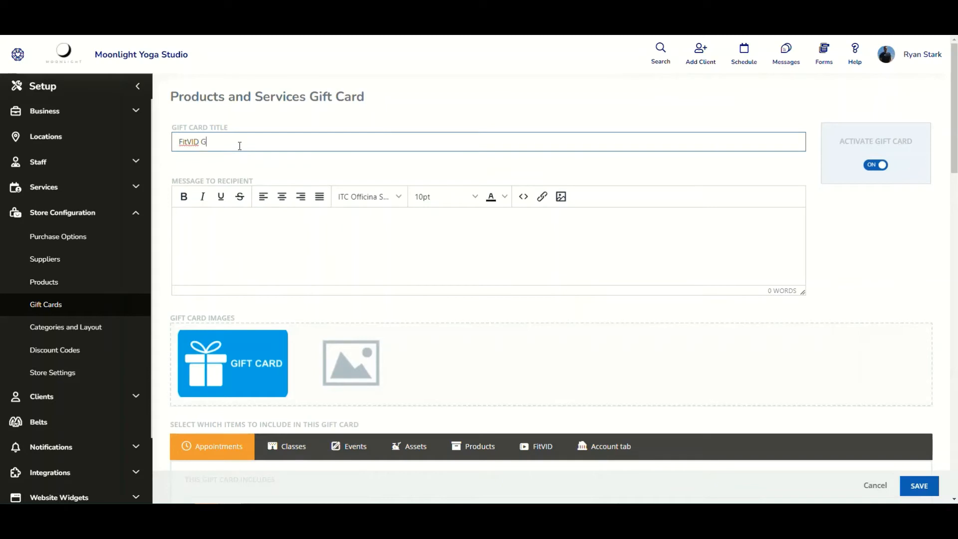
text(ift Card)
click(237, 221)
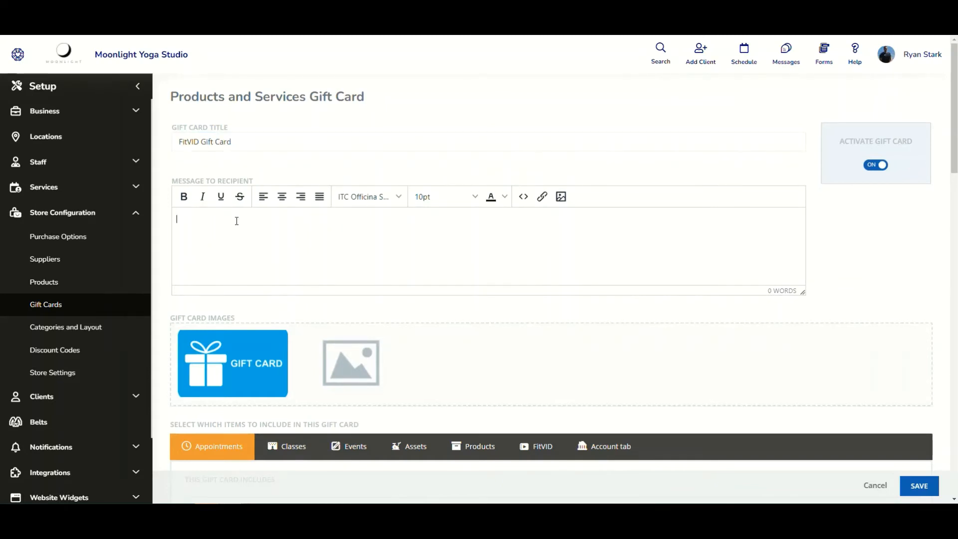
text(You're going to love this!)
Include the 6 Month FitVID Membership in the gift card and save it.
scroll(501, 327, down, 5)
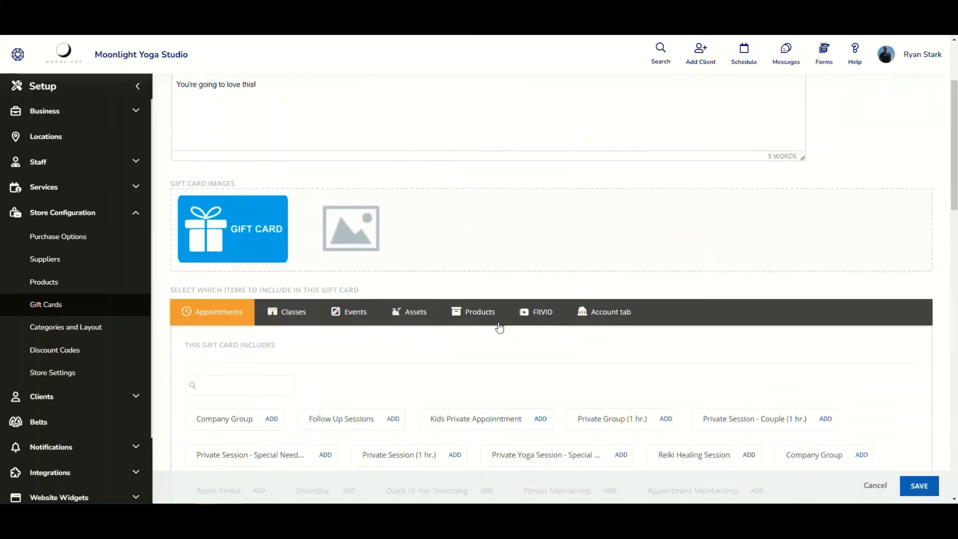
scroll(501, 327, down, 2)
scroll(499, 327, up, 1)
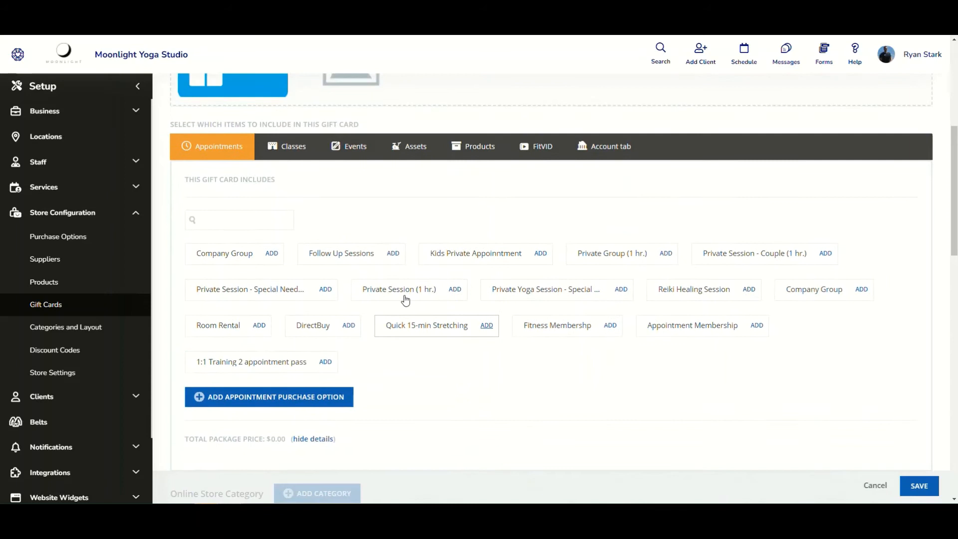
click(193, 123)
click(534, 146)
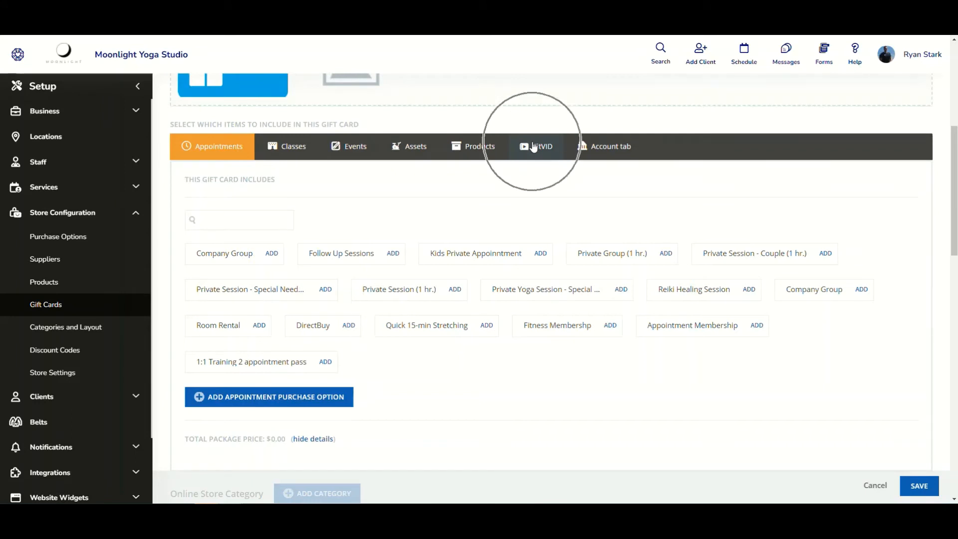
click(535, 147)
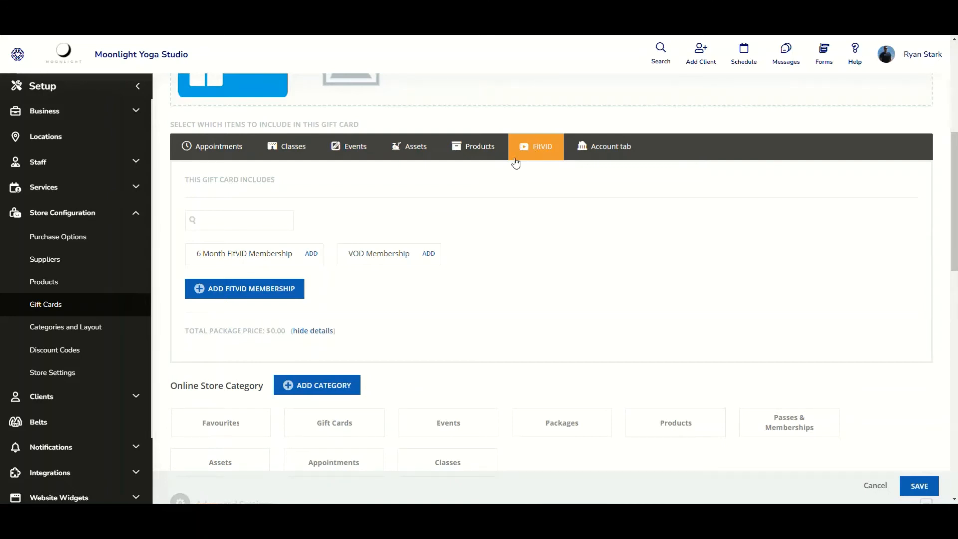
click(270, 290)
key(ctrl)
key(ctrl)
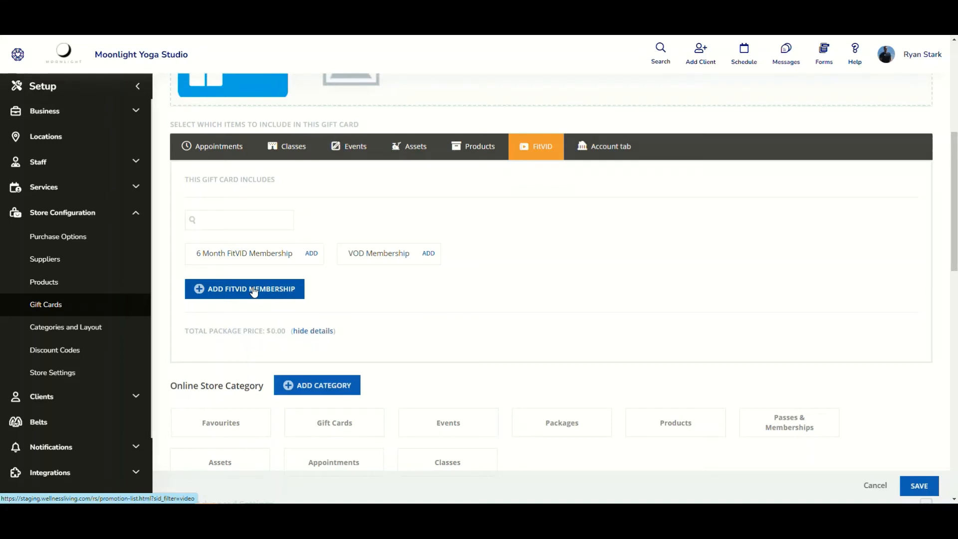
click(312, 254)
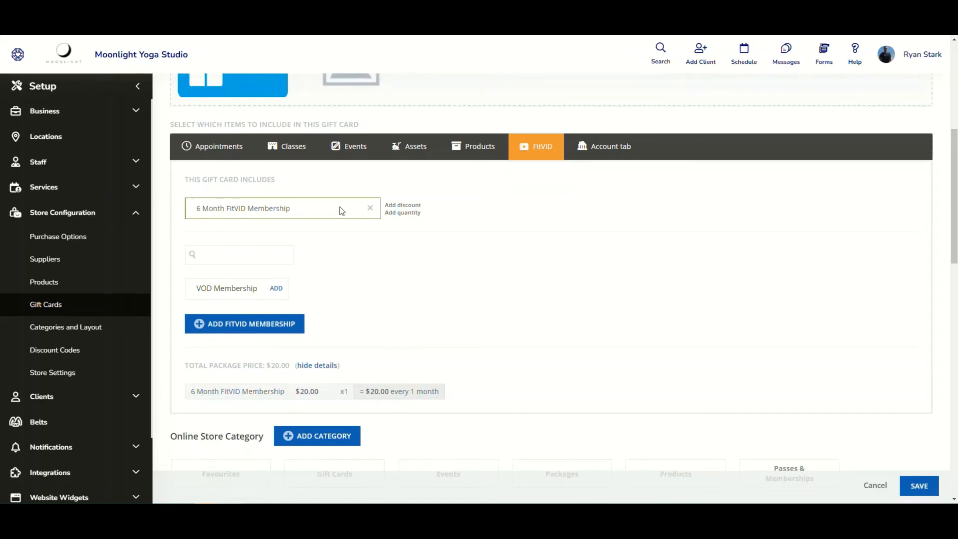
click(919, 486)
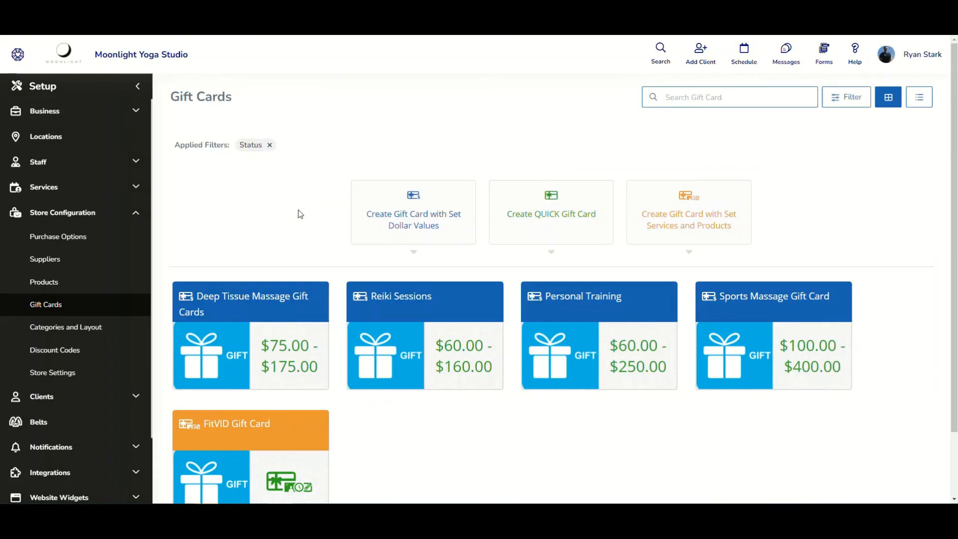
Check the FitVID Gift Card's entry in the gift card list.
scroll(269, 410, down, 1)
scroll(269, 409, down, 1)
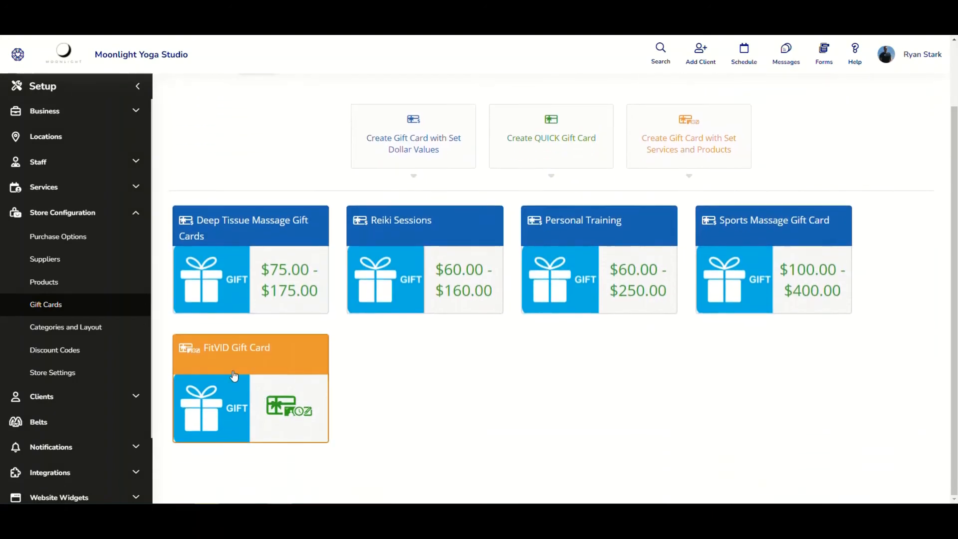
click(222, 362)
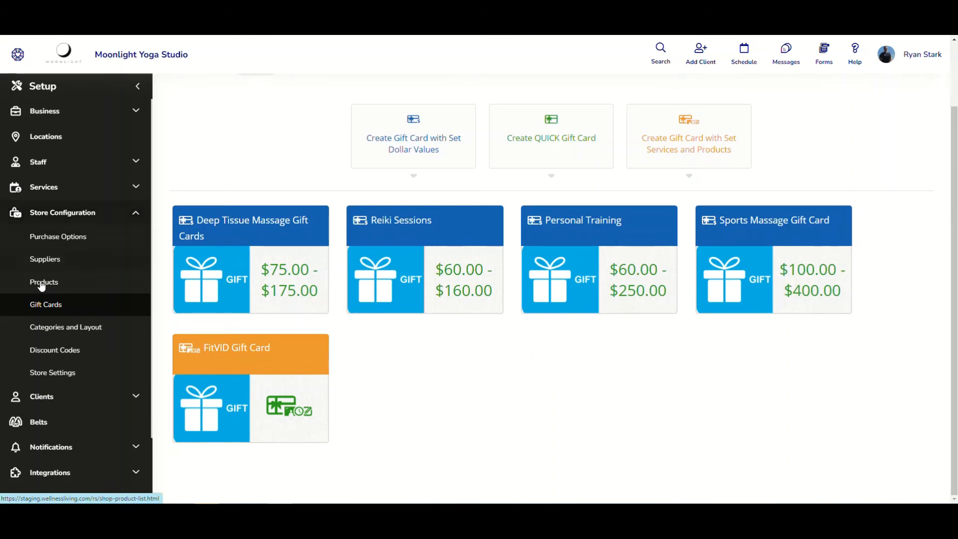
Start a new discount code in the store's discount codes and title it "FitVID Discount Code".
click(48, 349)
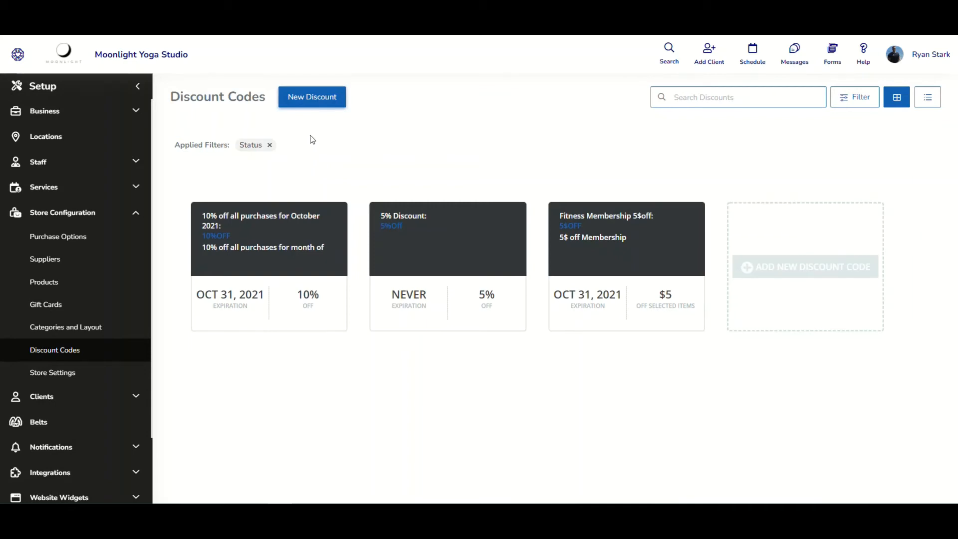
click(309, 108)
click(786, 269)
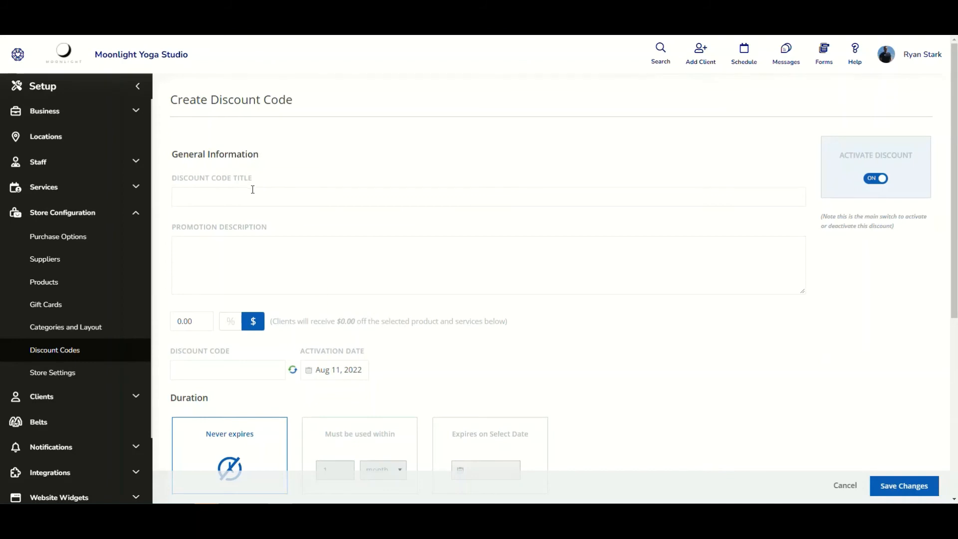
click(261, 194)
text(Fi)
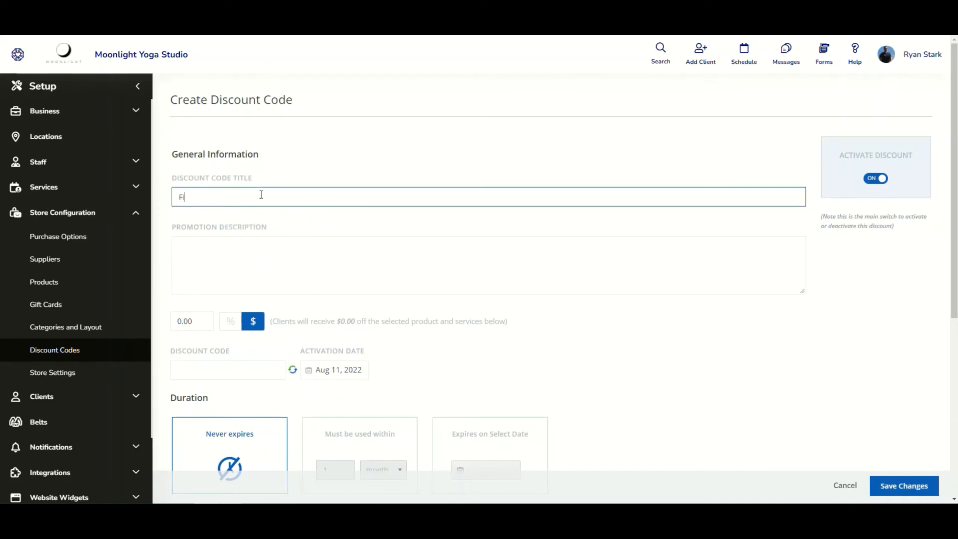
text(tVID Discount Code)
click(288, 234)
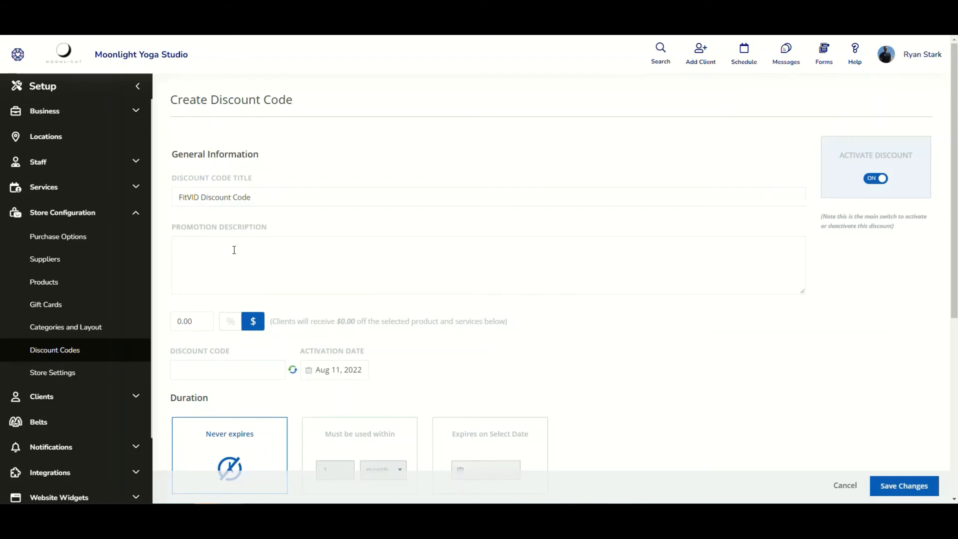
Set the discount to a dollar amount of $5.00 and generate a random discount code for it.
click(253, 322)
click(231, 326)
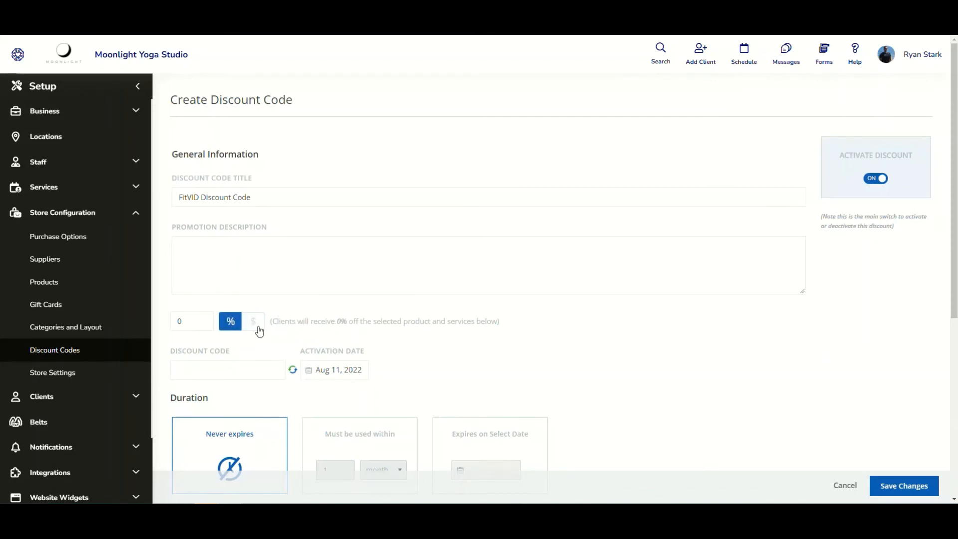
click(257, 327)
click(183, 322)
text(5)
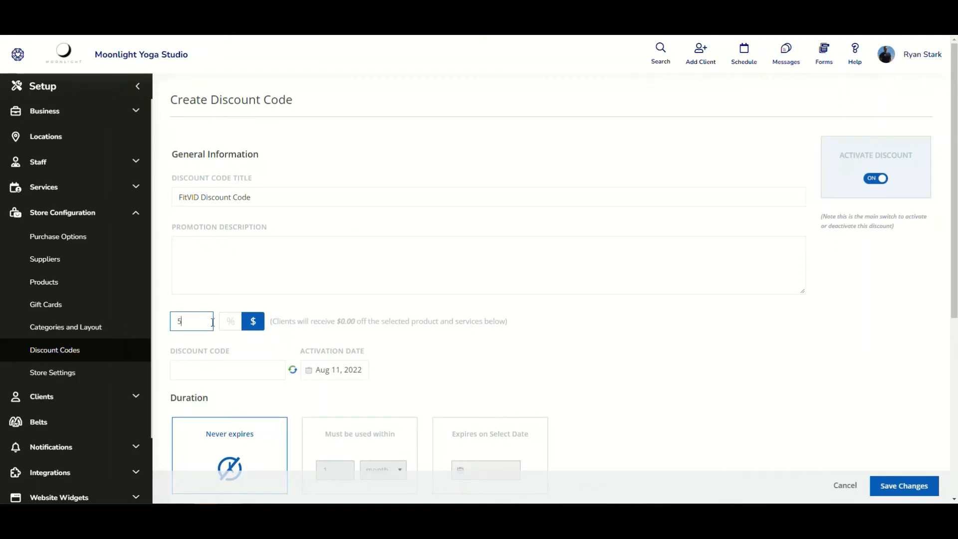
click(393, 342)
click(215, 367)
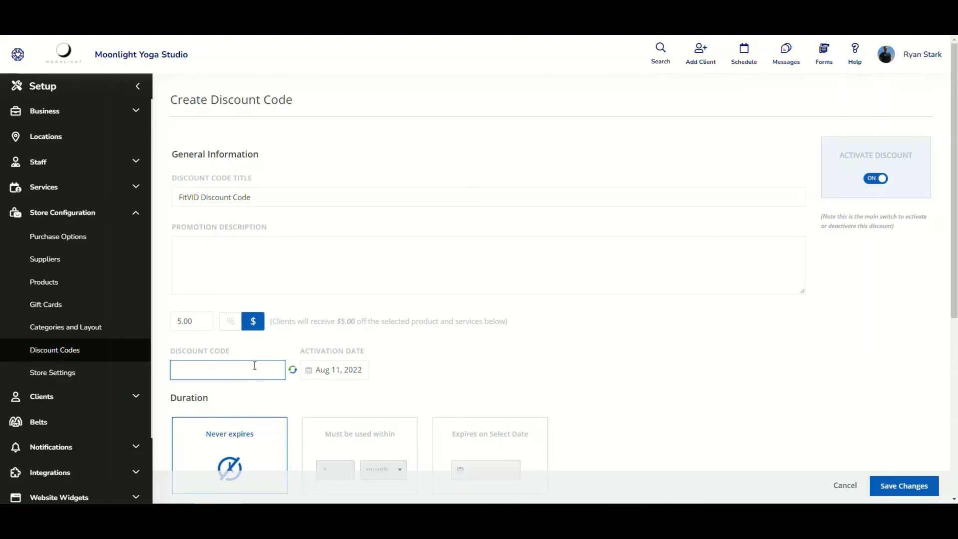
click(293, 372)
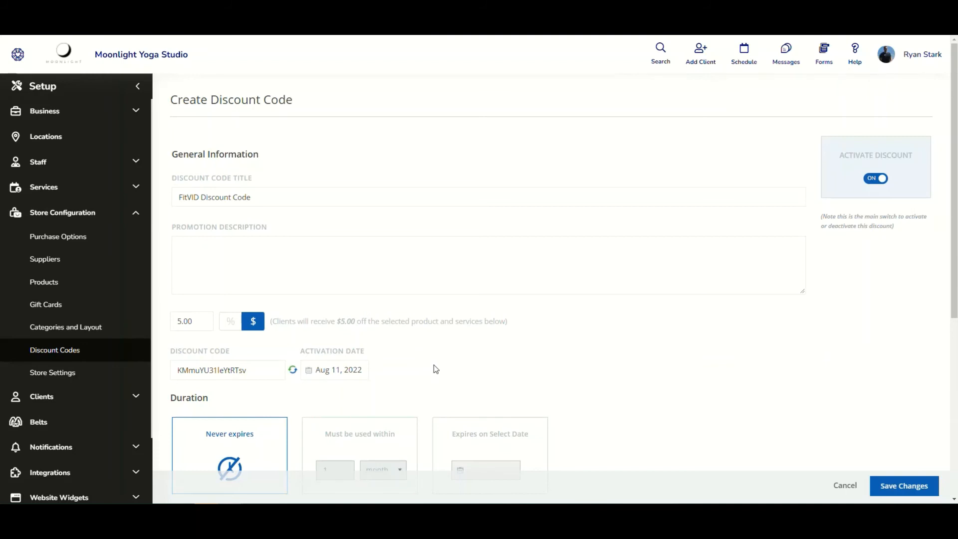
Turn off allowing the discount on all items so that specific items can be selected.
scroll(432, 368, down, 3)
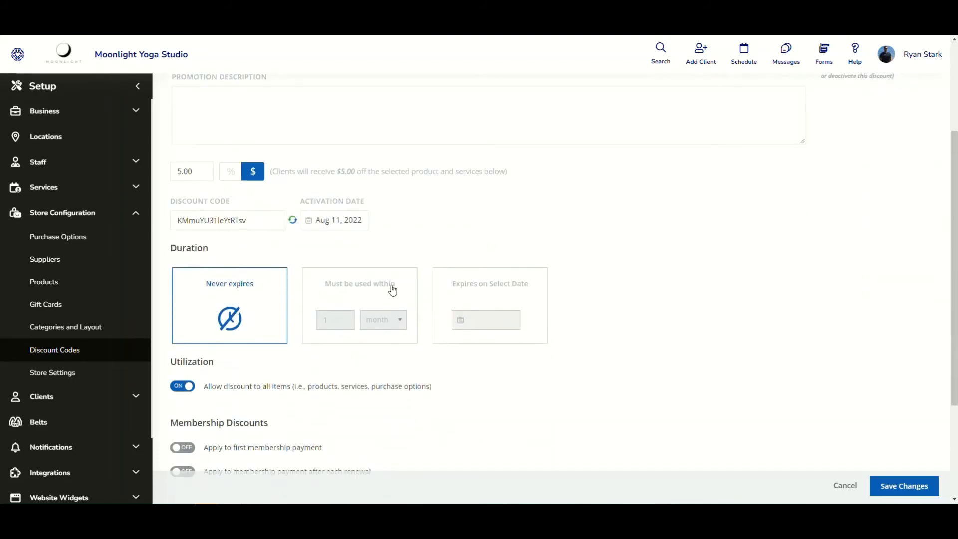
scroll(259, 278, down, 2)
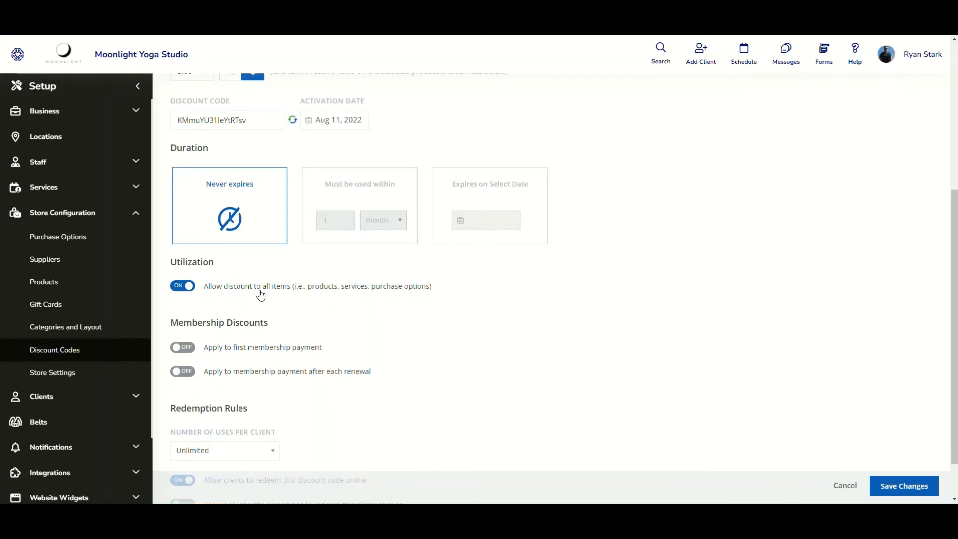
click(183, 286)
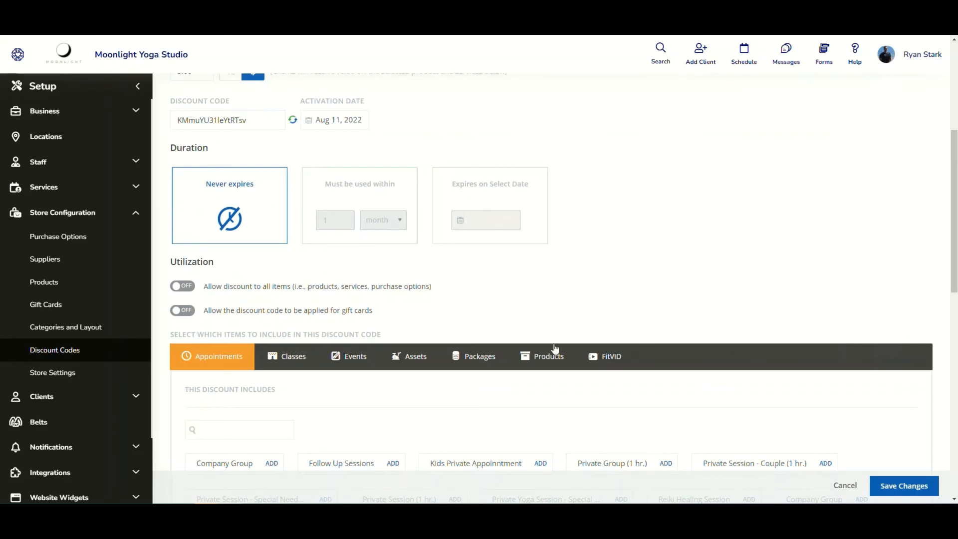
Include the 6 Month FitVID Membership in the discount's FitVID items and save the discount code.
click(600, 362)
scroll(600, 359, down, 3)
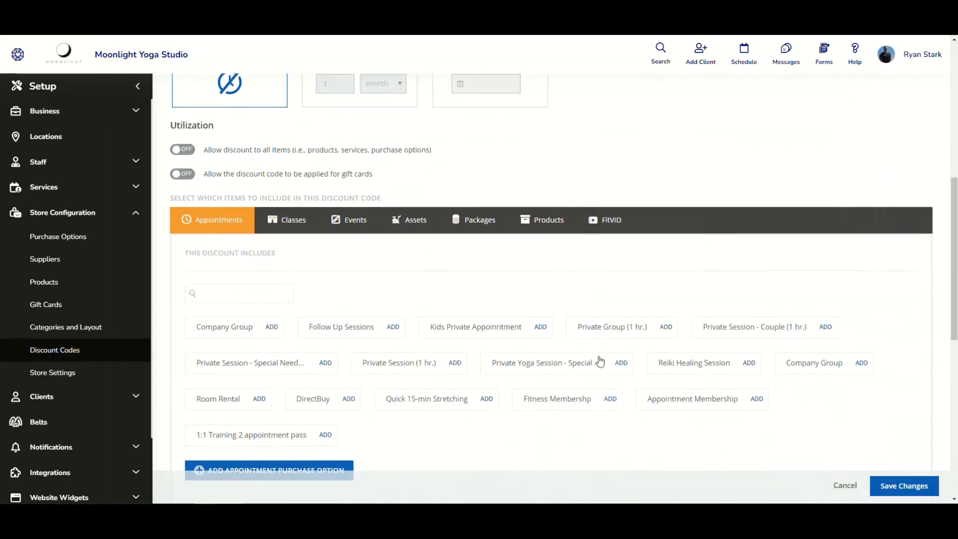
click(608, 209)
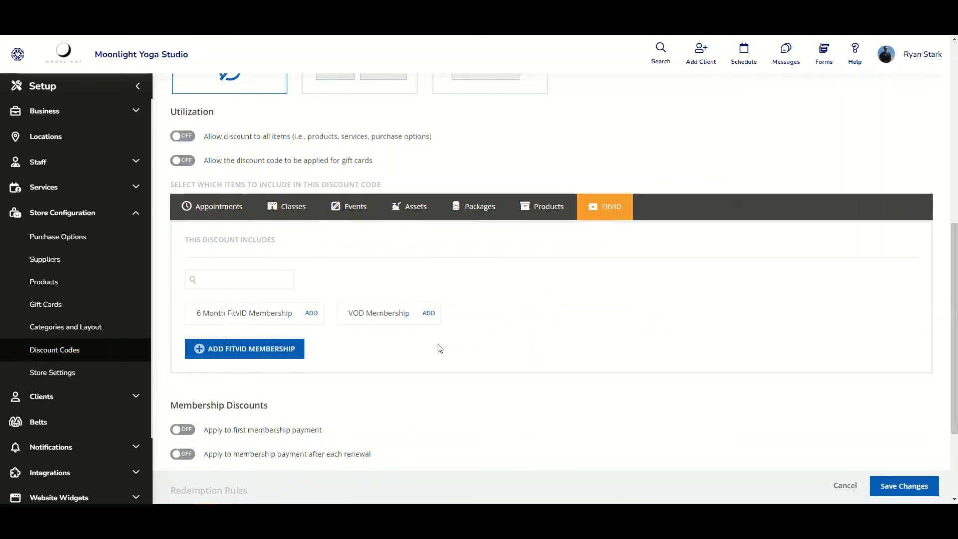
click(243, 346)
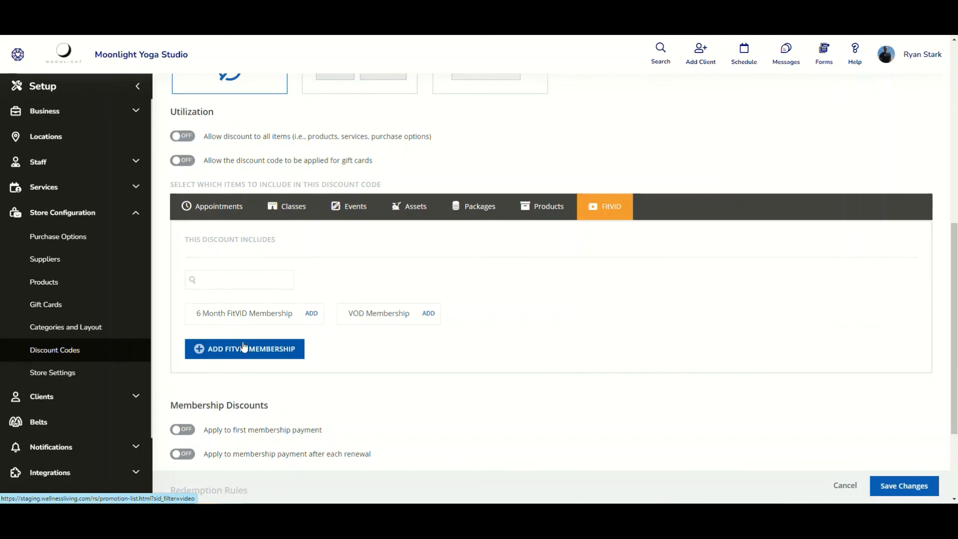
click(311, 314)
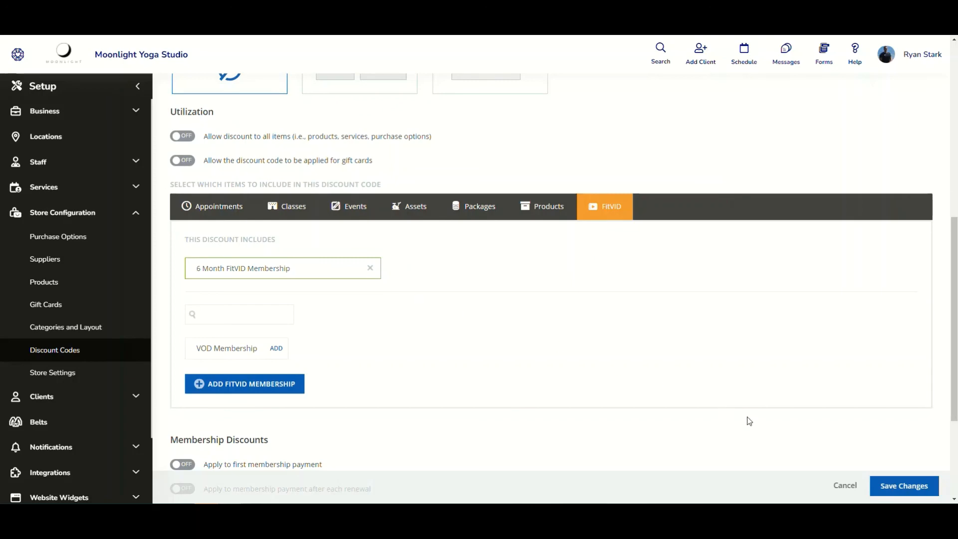
click(912, 488)
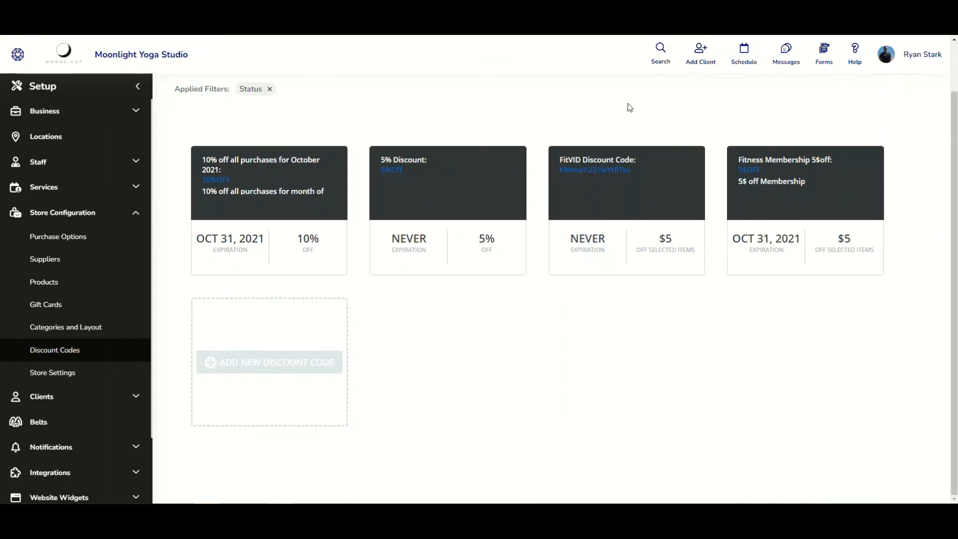
mouse_move(608, 164)
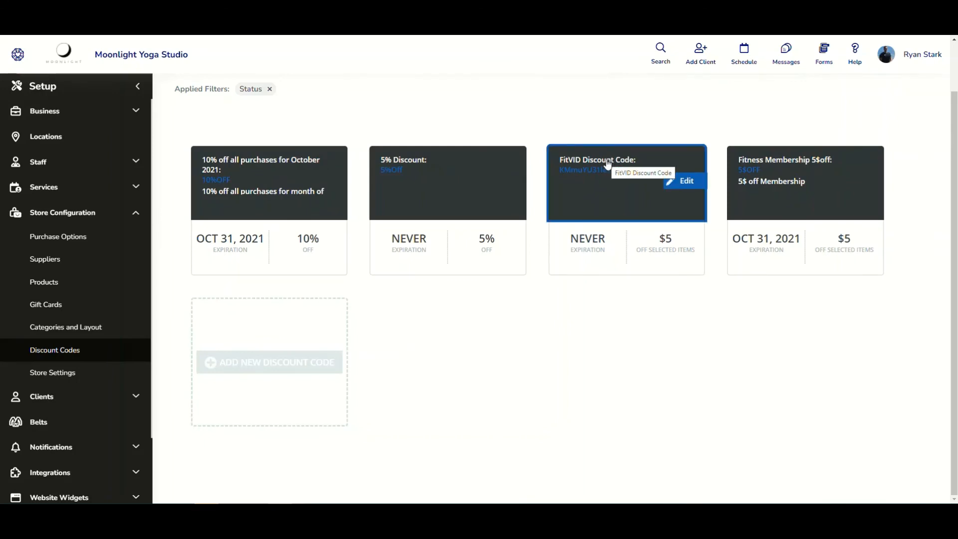